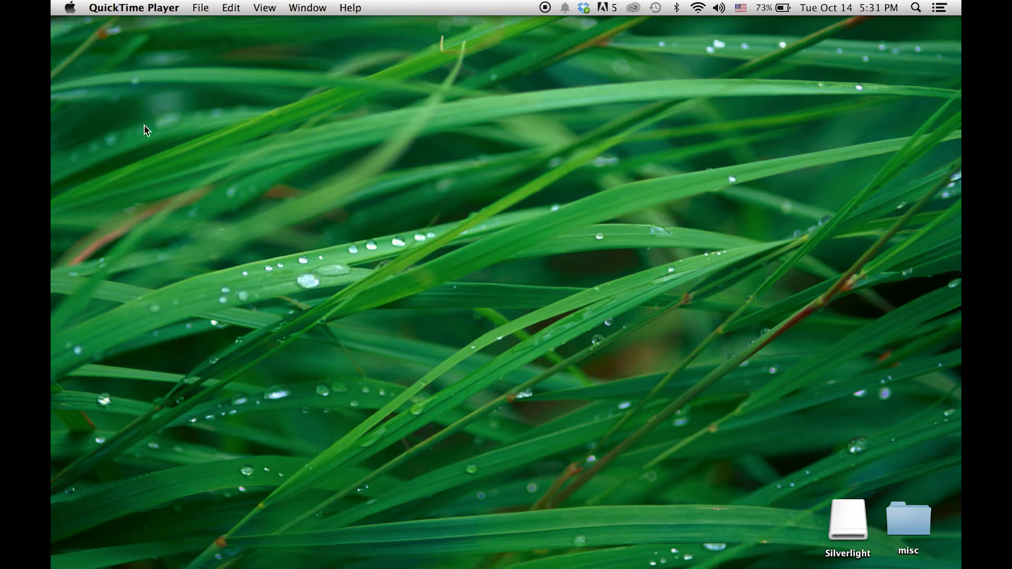
Load youtube.com in Chrome and sign in to your Google account
{"action": "left_click", "coordinate": [53, 141]}
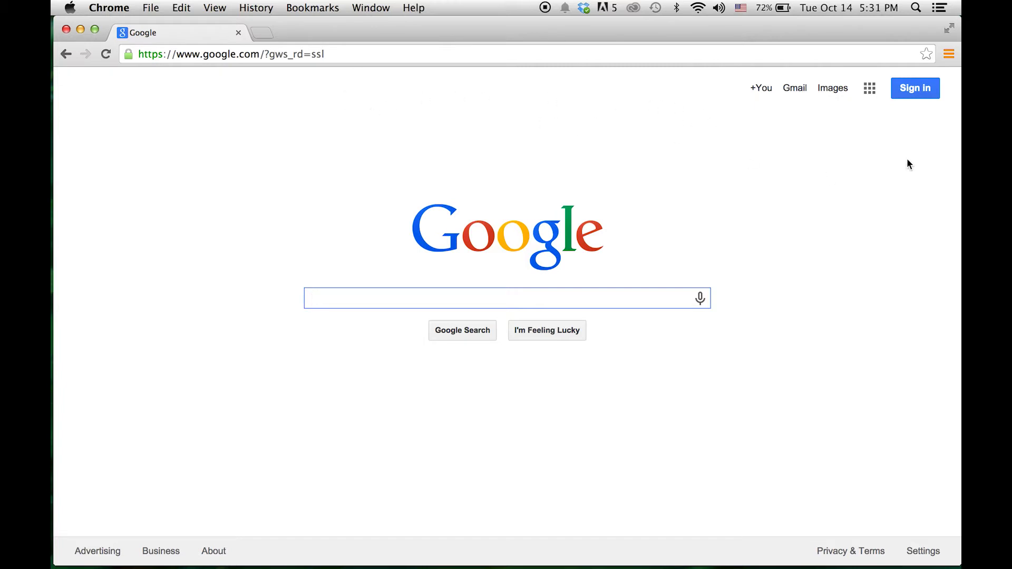
{"action": "left_click", "coordinate": [311, 57]}
{"action": "type", "text": "youtube.com"}
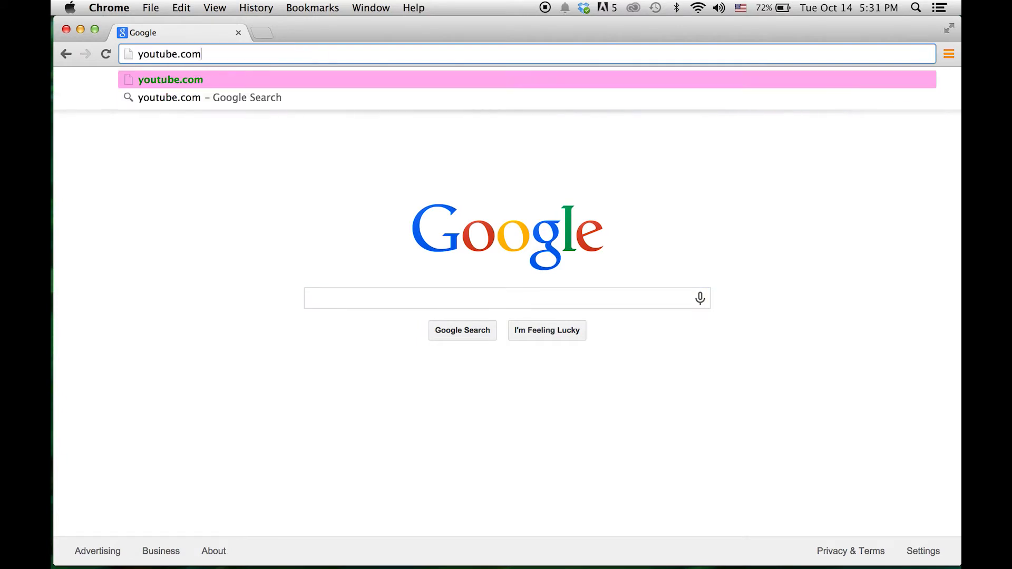
{"action": "key", "text": "Return"}
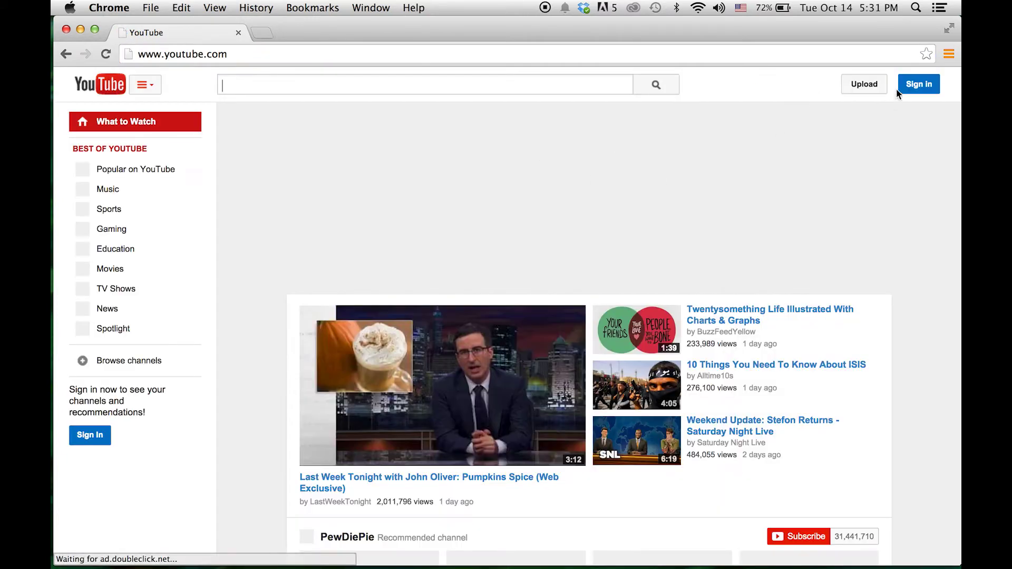
{"action": "left_click", "coordinate": [910, 86]}
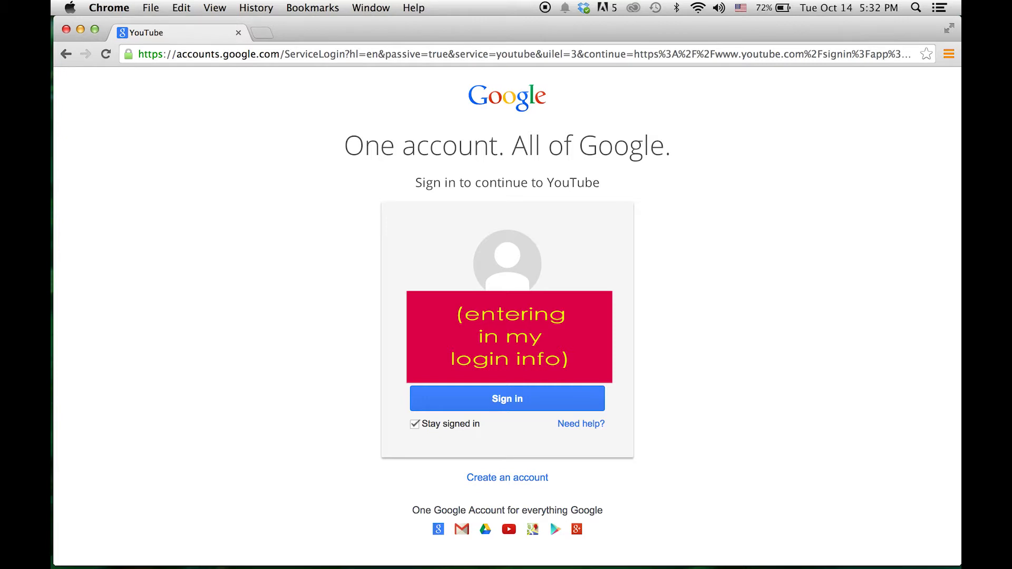
{"action": "key", "text": "Return"}
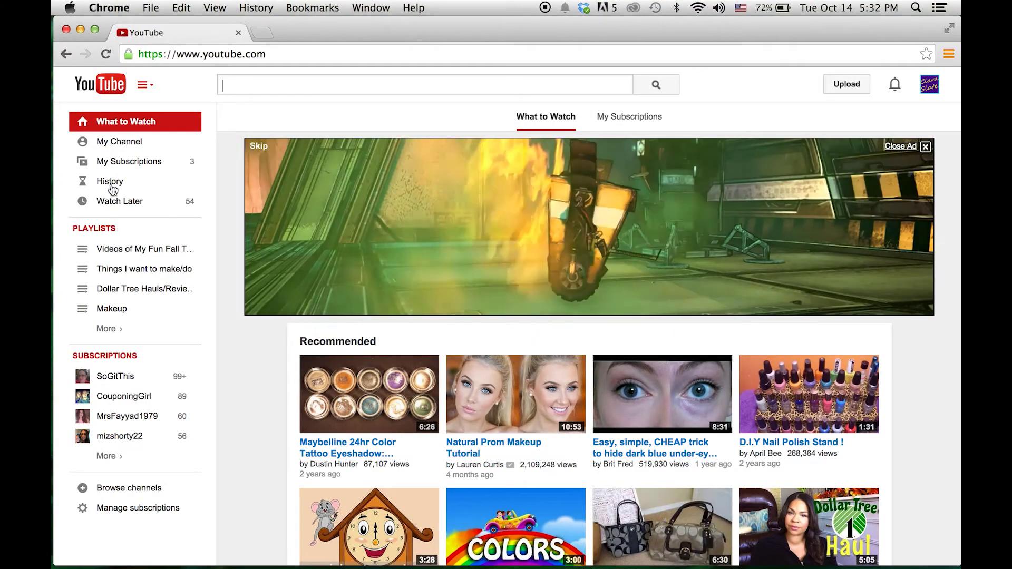
Go to your channel's Channels tab to see the Subscriptions grid marked Private
{"action": "left_click", "coordinate": [137, 143]}
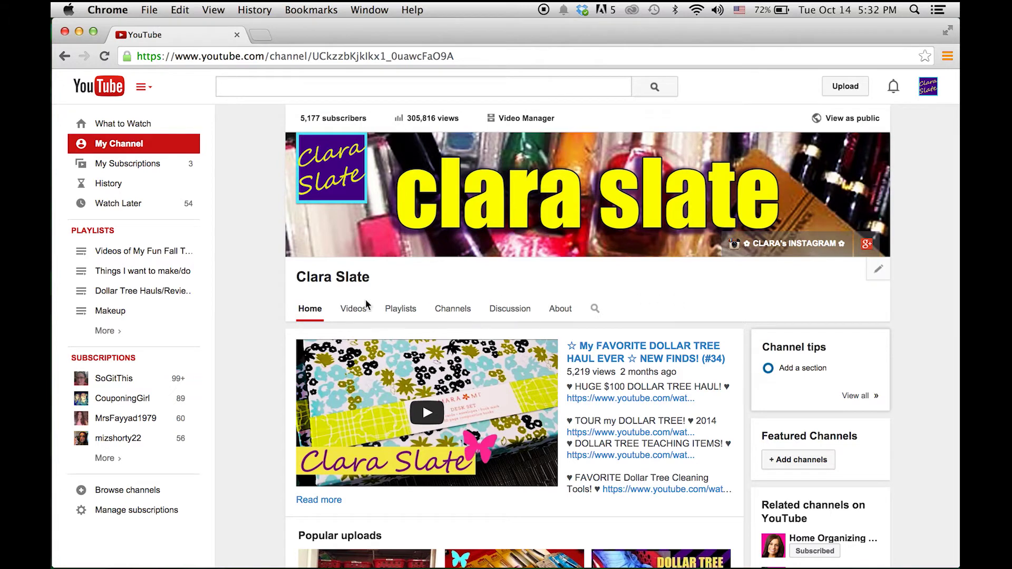
{"action": "left_click", "coordinate": [456, 315]}
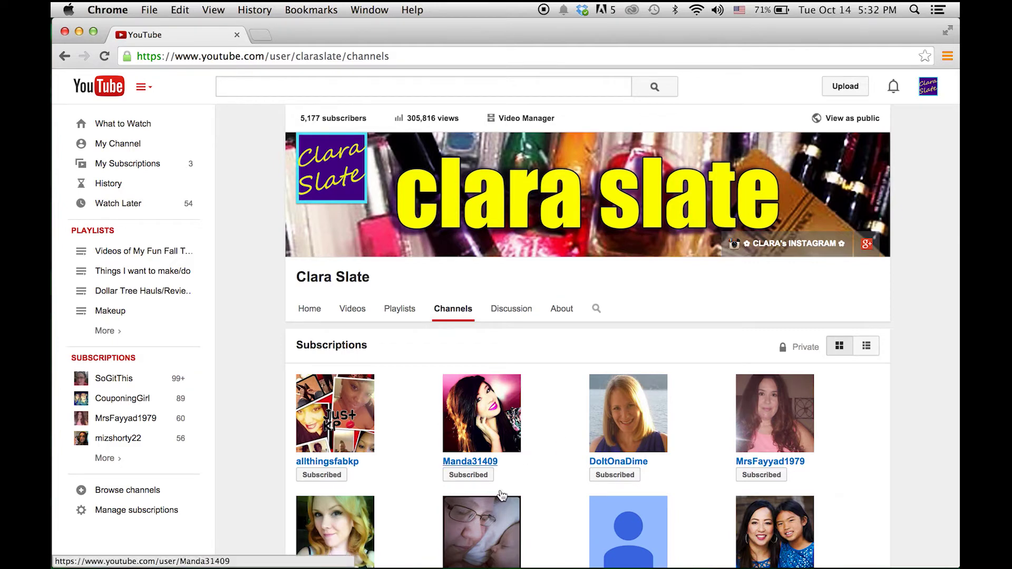
{"action": "scroll", "coordinate": [687, 436], "scroll_direction": "up", "scroll_amount": 1}
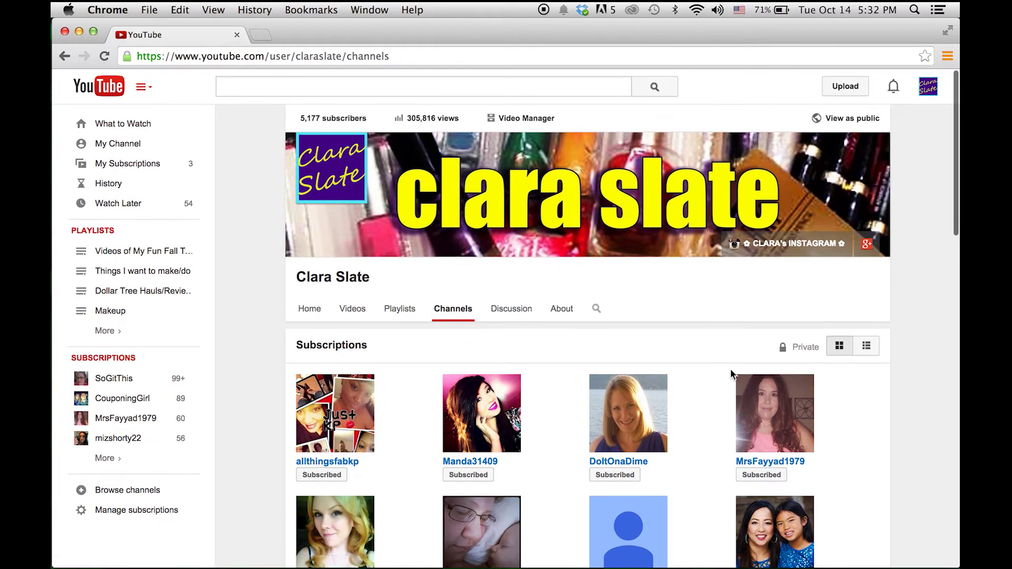
View the channel as public, where the Channels tab features no other channels
{"action": "scroll", "coordinate": [732, 359], "scroll_direction": "down", "scroll_amount": 1}
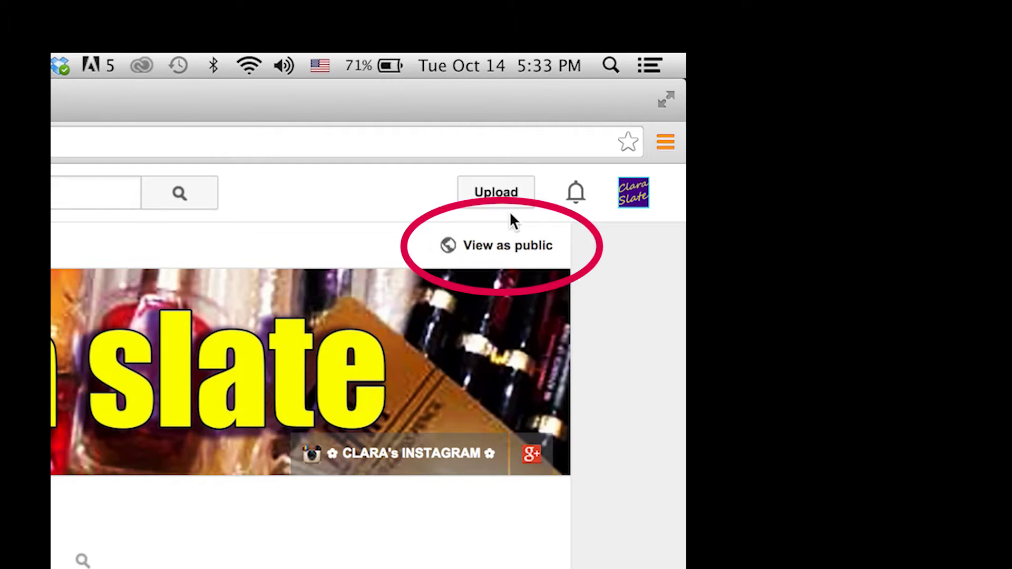
{"action": "left_click", "coordinate": [500, 247]}
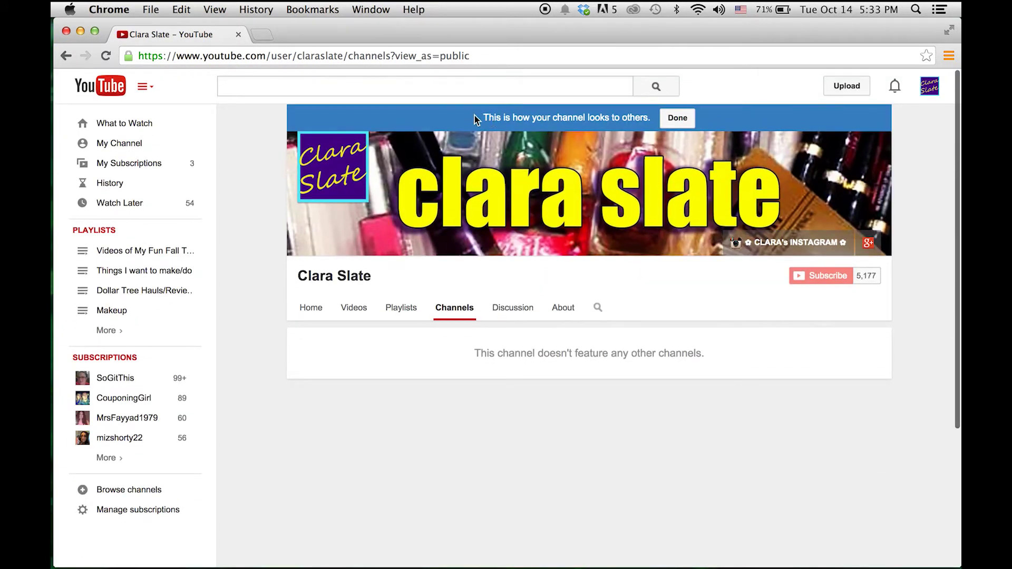
{"action": "left_click_drag", "start_coordinate": [475, 119], "coordinate": [665, 121]}
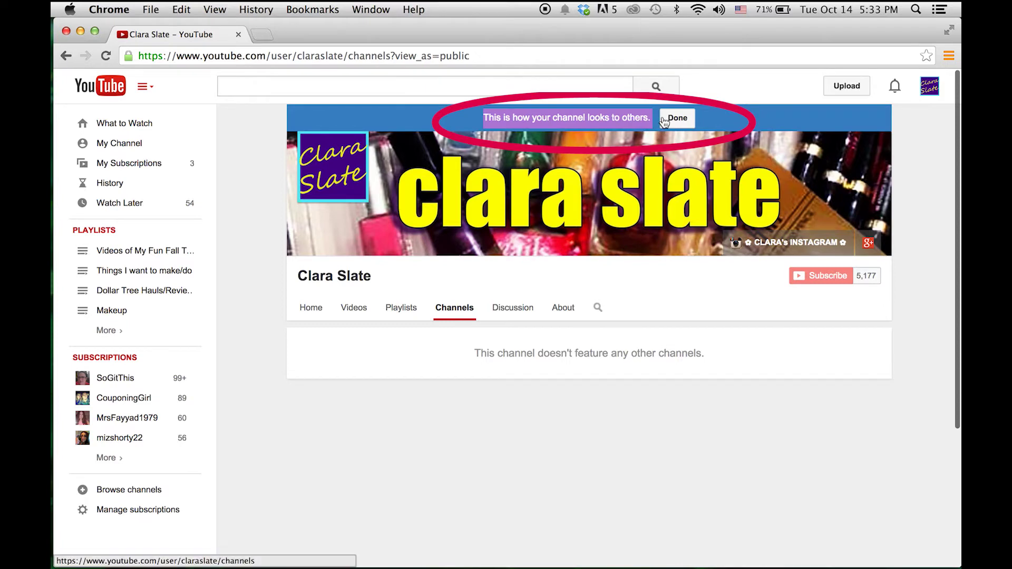
{"action": "left_click", "coordinate": [396, 386]}
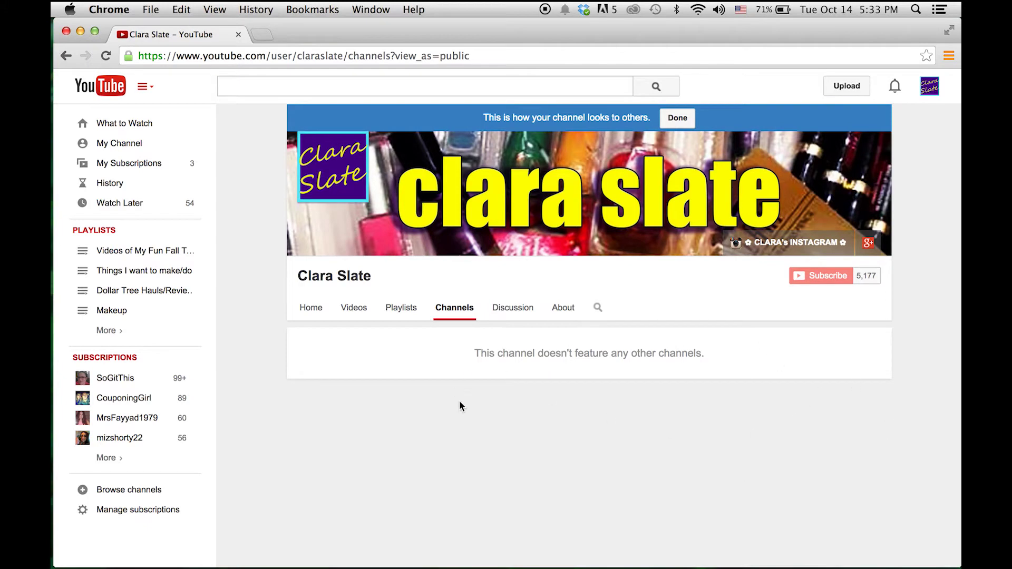
{"action": "left_click_drag", "start_coordinate": [483, 117], "coordinate": [642, 124]}
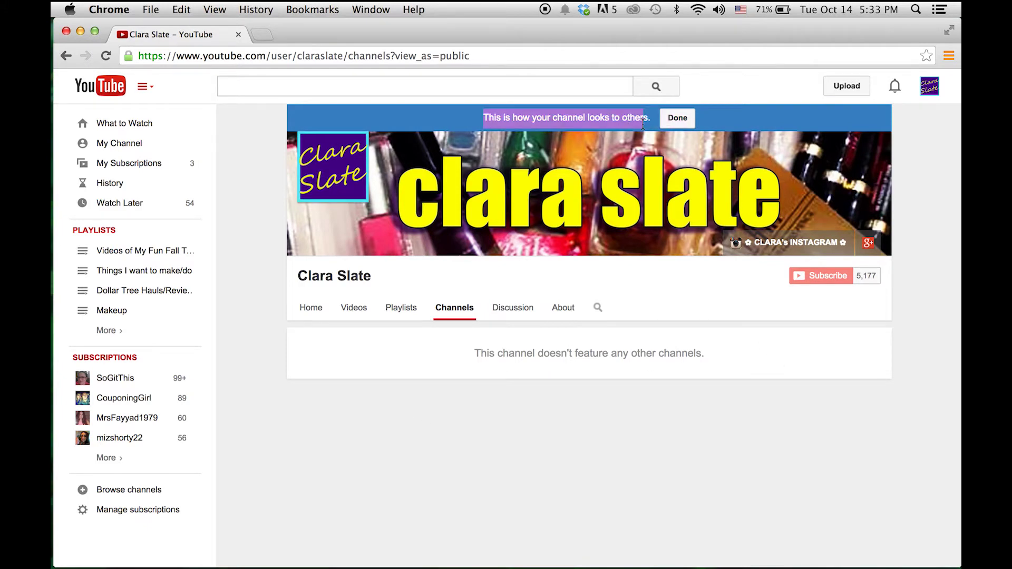
Uncheck 'Keep all my subscriptions private' in the Privacy settings and save the change
{"action": "left_click", "coordinate": [677, 118]}
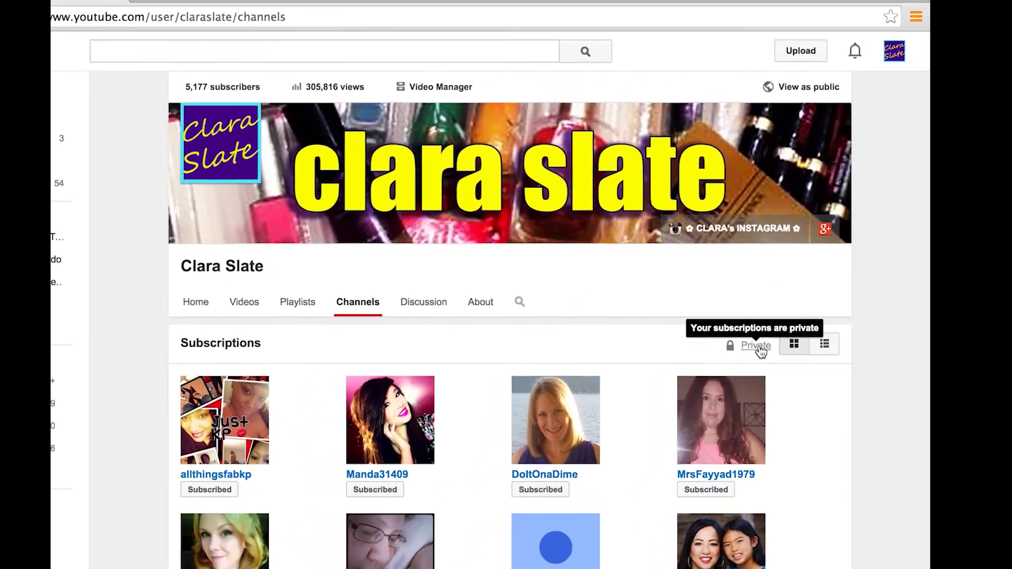
{"action": "left_click", "coordinate": [756, 346]}
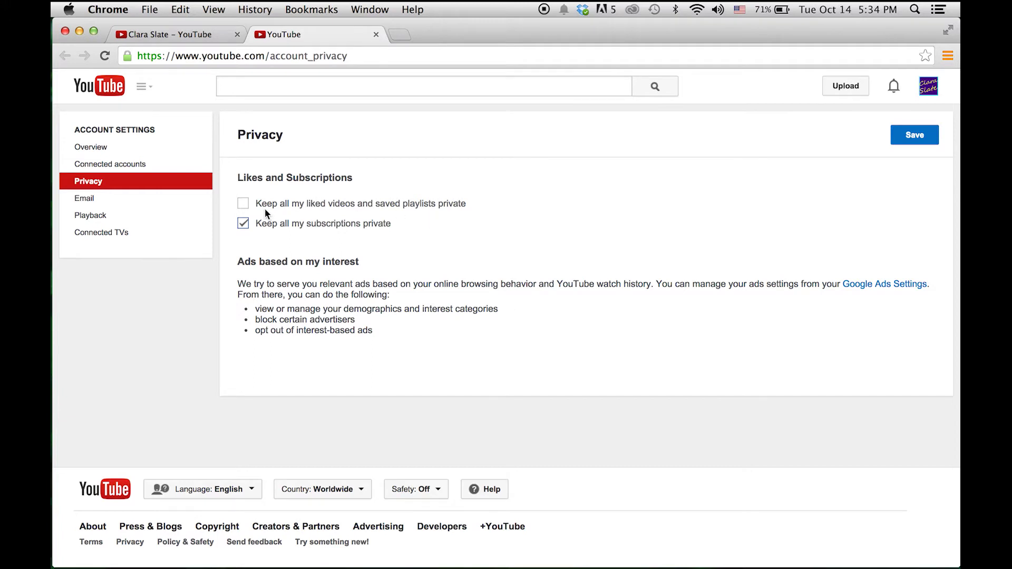
{"action": "left_click_drag", "start_coordinate": [416, 207], "coordinate": [455, 215]}
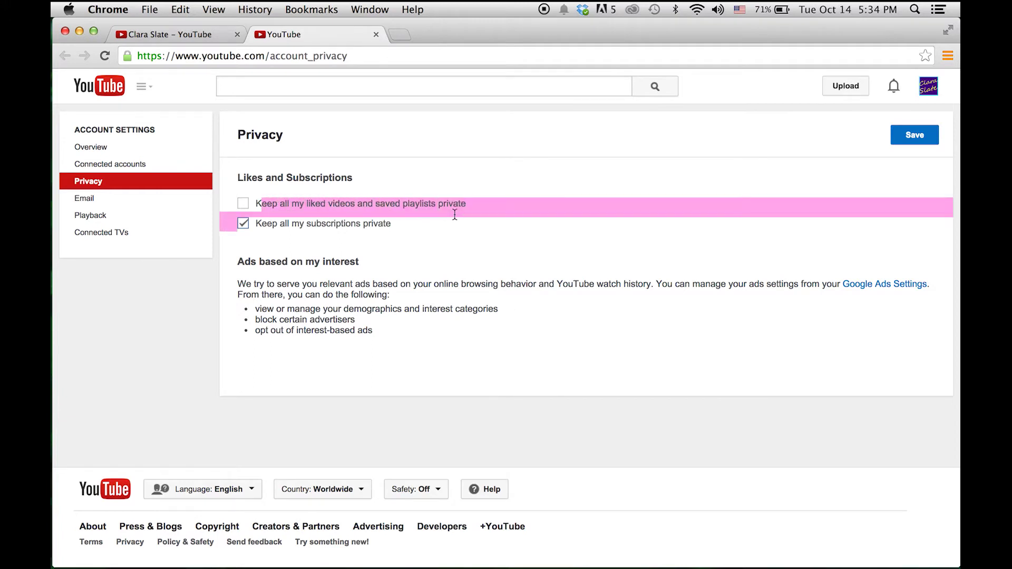
{"action": "left_click", "coordinate": [479, 204]}
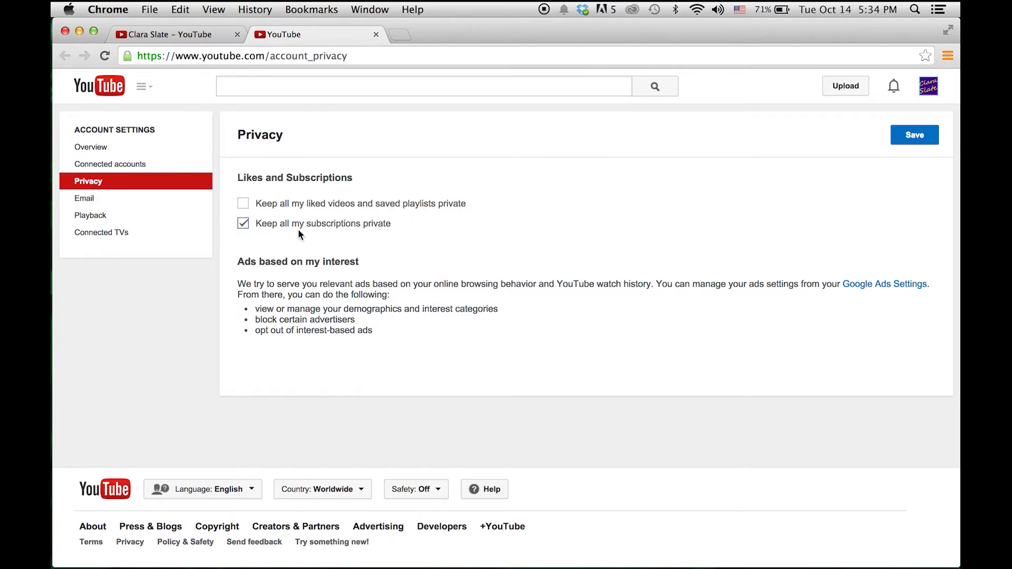
{"action": "left_click", "coordinate": [245, 227]}
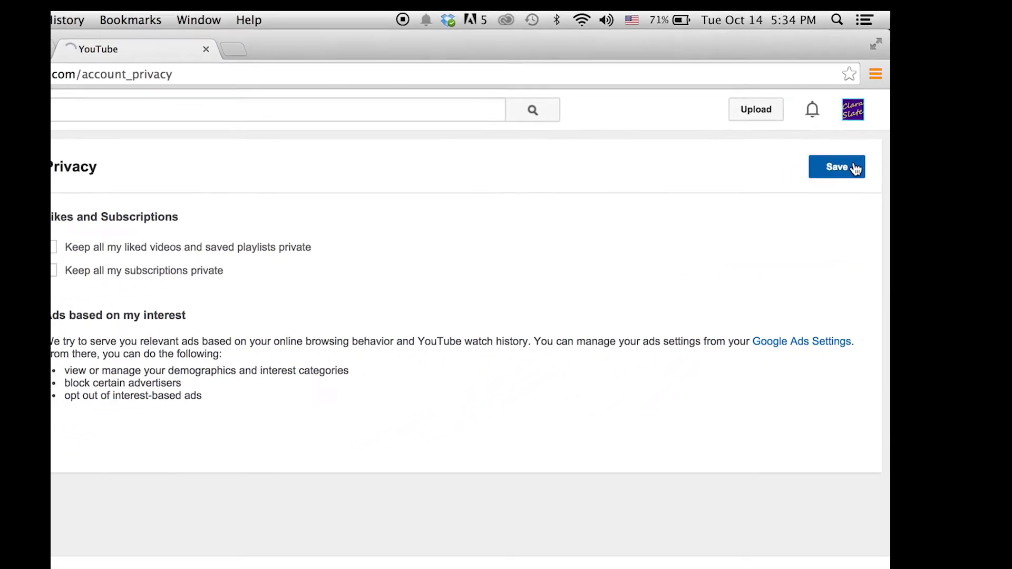
{"action": "left_click", "coordinate": [802, 190]}
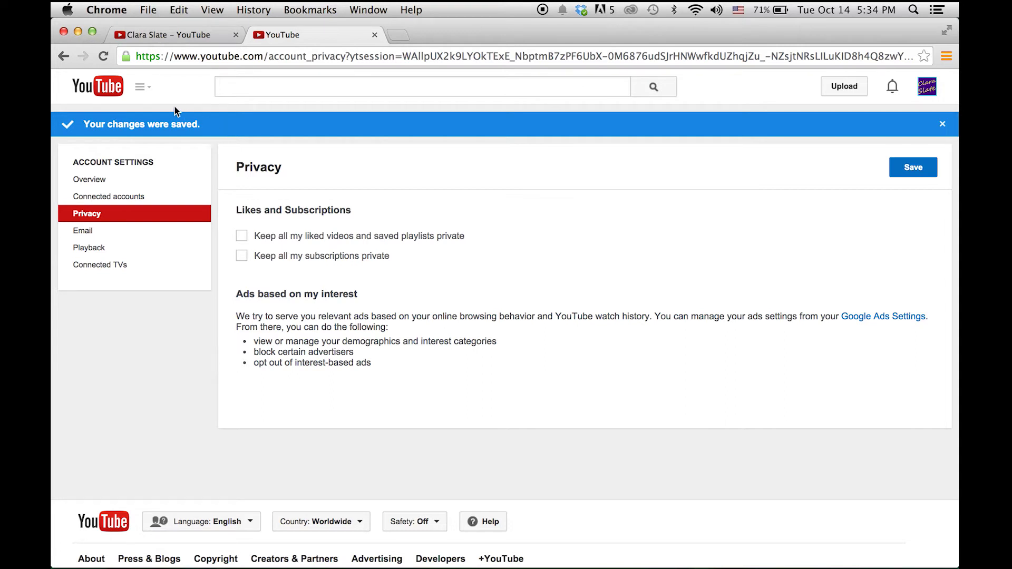
Return to your channel's Channels tab, where the Subscriptions grid is now labeled Public
{"action": "left_click", "coordinate": [150, 88]}
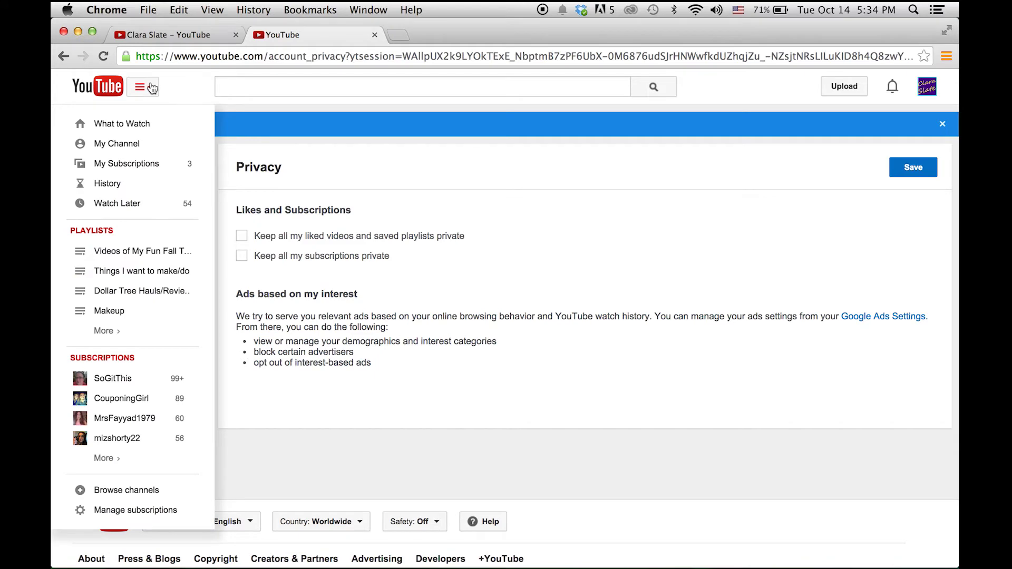
{"action": "left_click", "coordinate": [138, 147]}
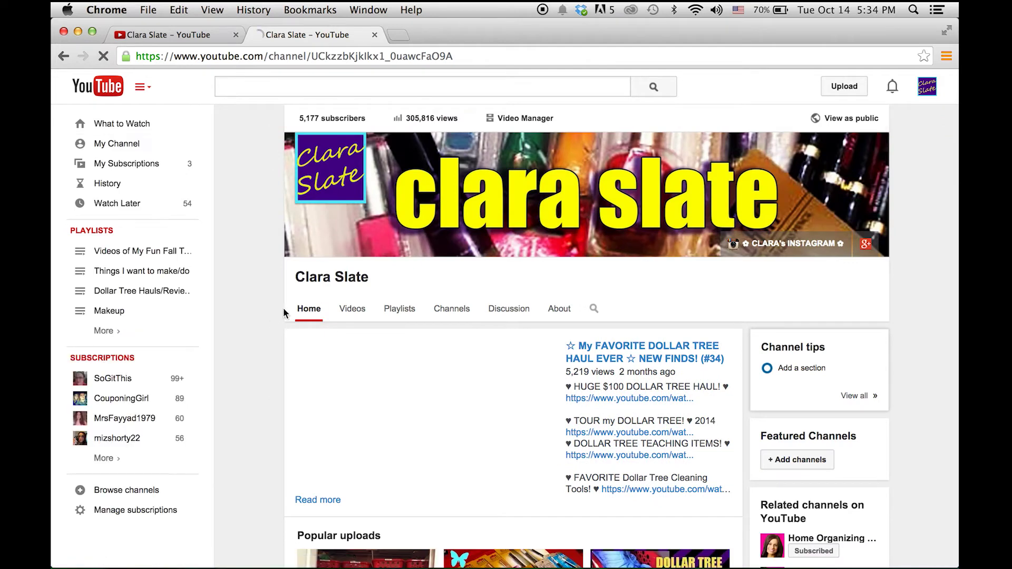
{"action": "left_click", "coordinate": [451, 310]}
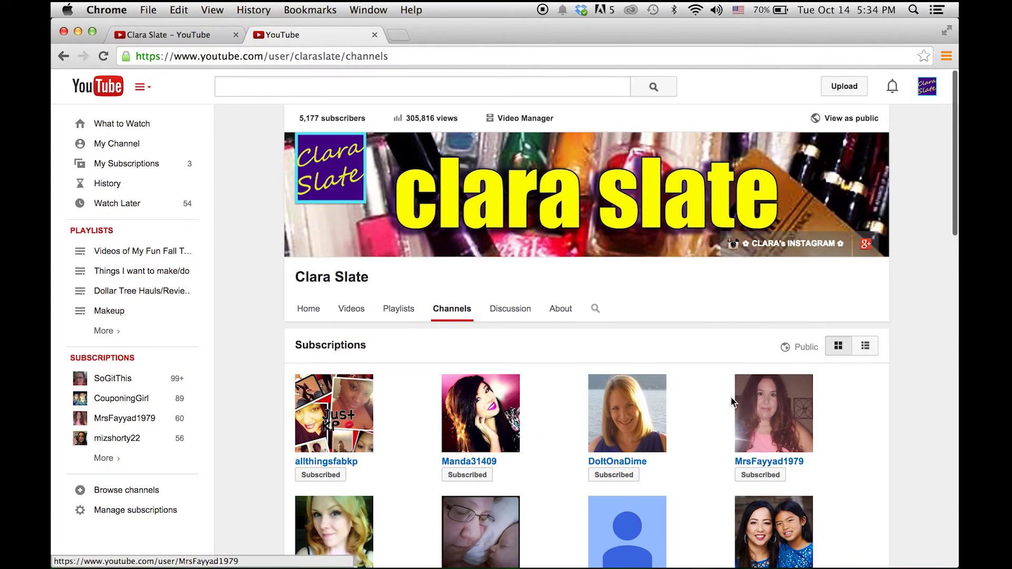
{"action": "left_click", "coordinate": [513, 531]}
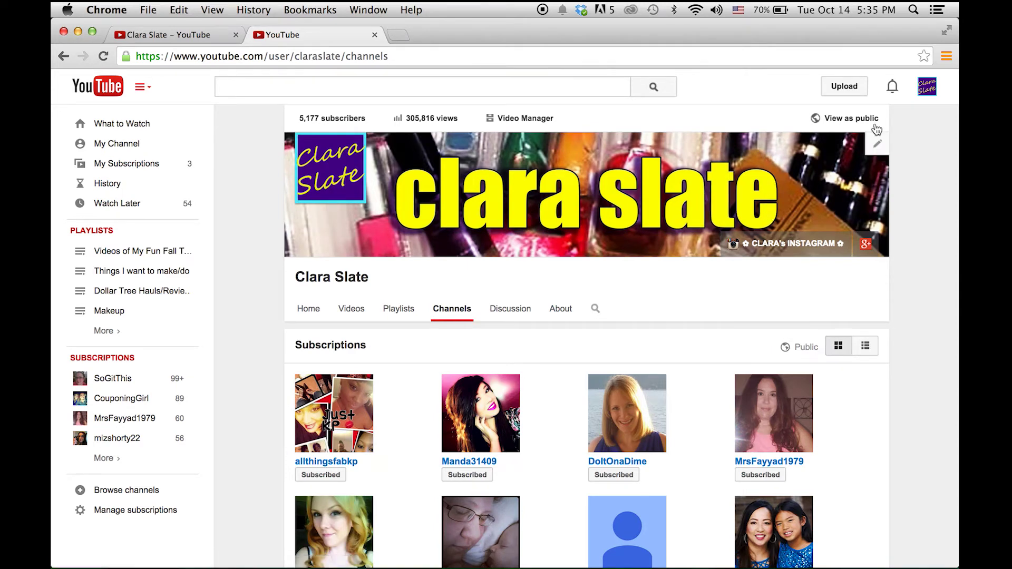
Confirm the public view now lists the subscriptions, then open the My Subscriptions feed
{"action": "left_click", "coordinate": [839, 122]}
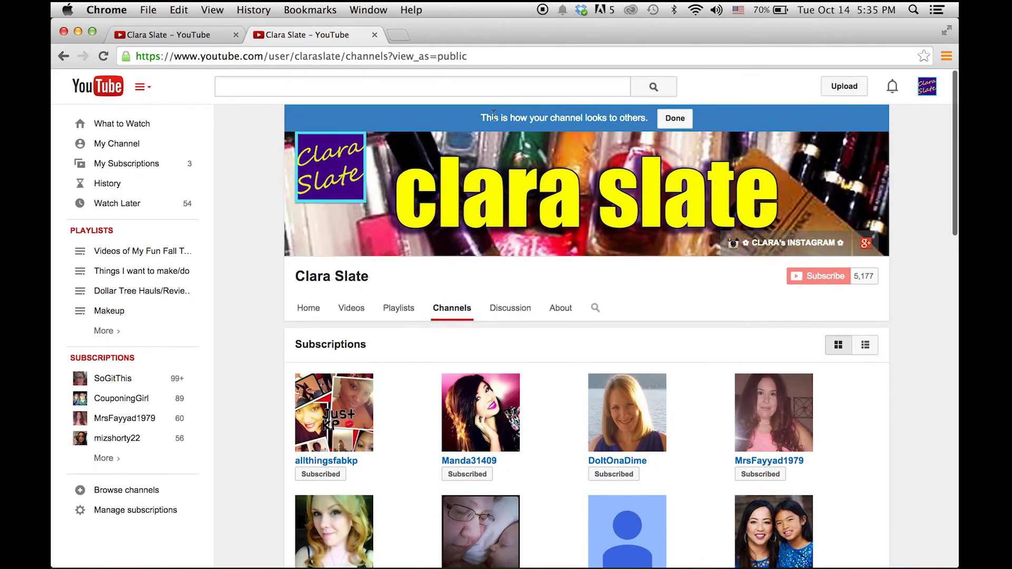
{"action": "left_click_drag", "start_coordinate": [480, 118], "coordinate": [651, 113]}
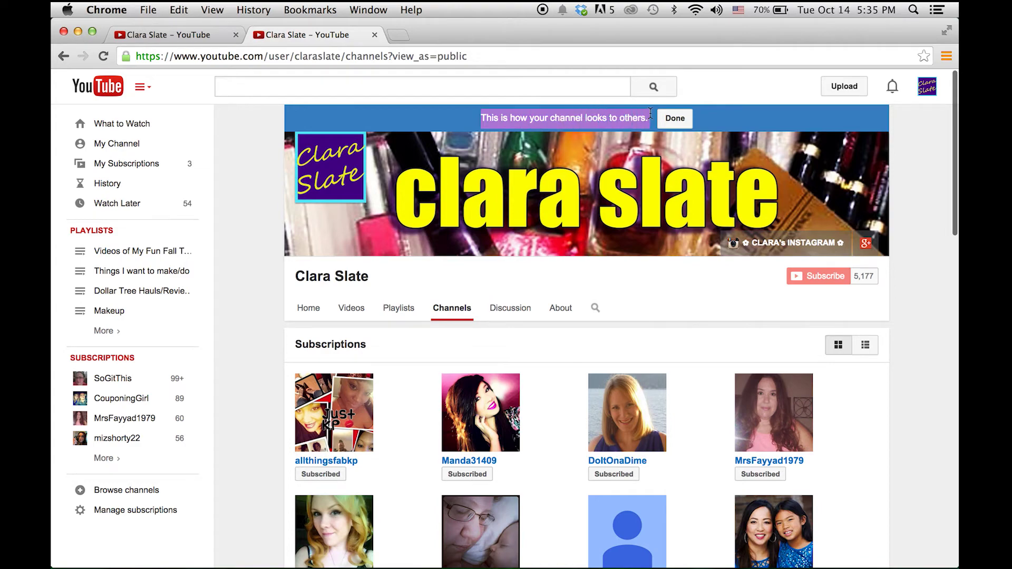
{"action": "left_click", "coordinate": [244, 199]}
{"action": "scroll", "coordinate": [261, 327], "scroll_direction": "down", "scroll_amount": 10}
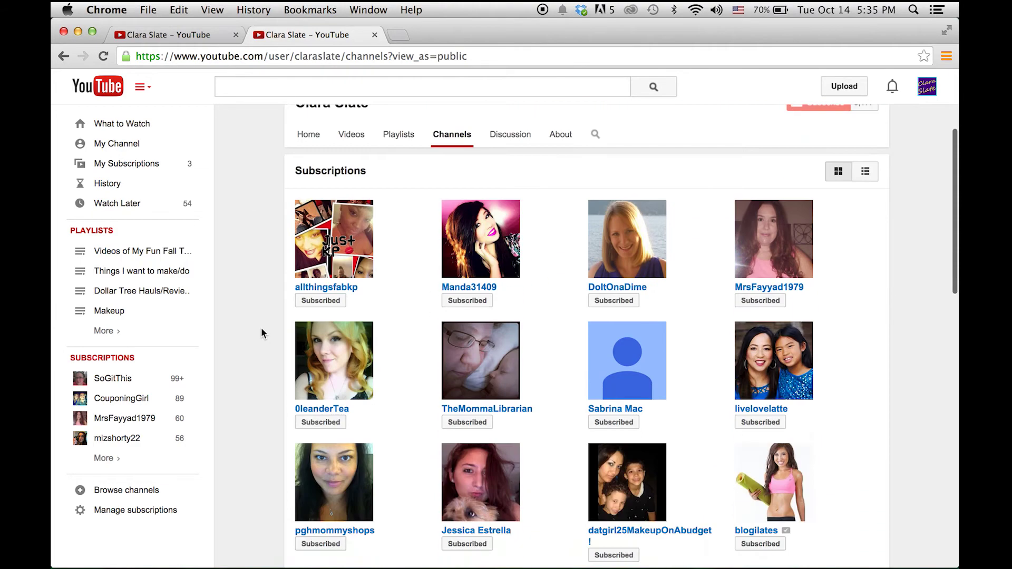
{"action": "scroll", "coordinate": [261, 331], "scroll_direction": "up", "scroll_amount": 10}
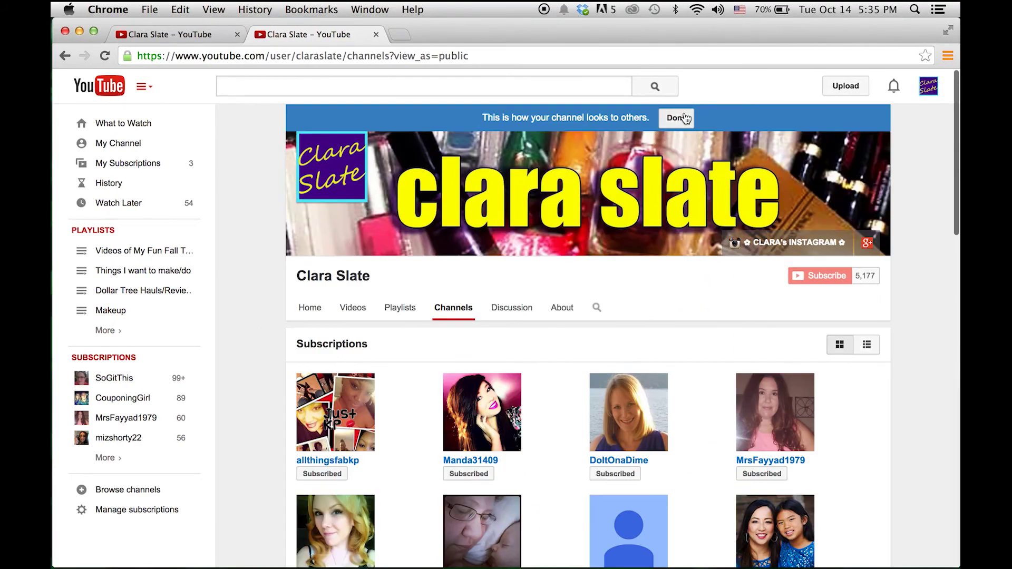
{"action": "left_click", "coordinate": [678, 118]}
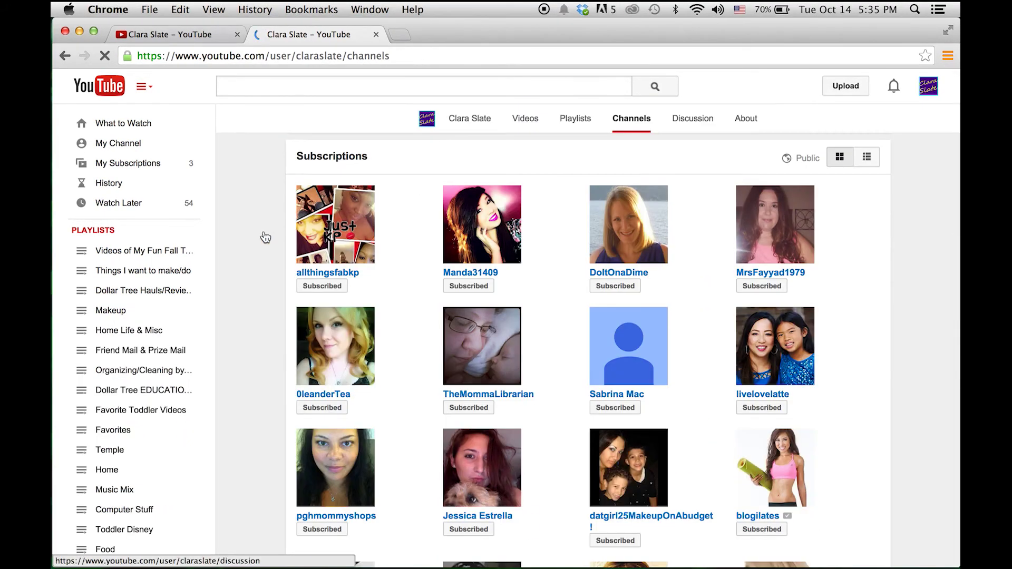
{"action": "left_click", "coordinate": [152, 143]}
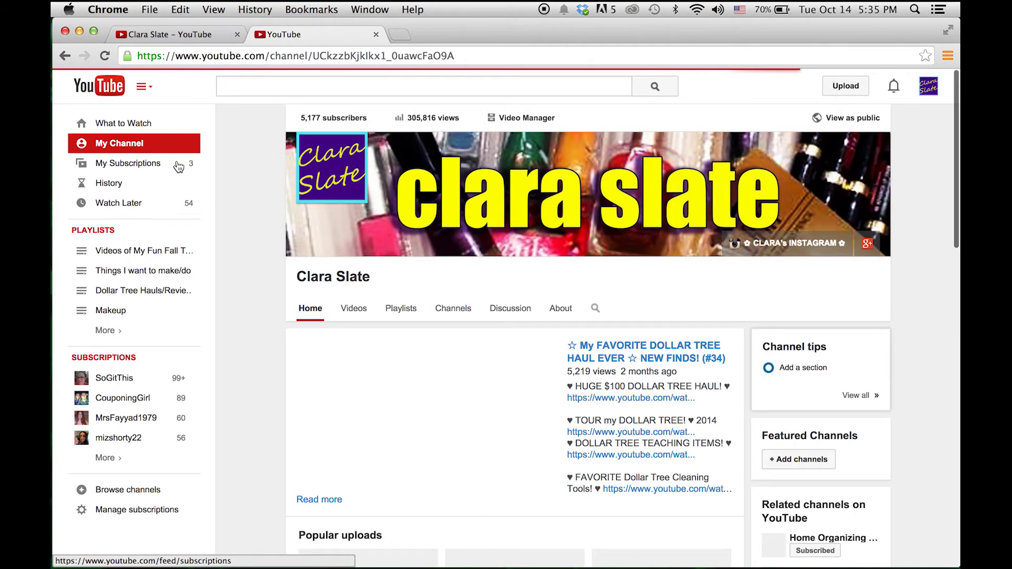
{"action": "left_click", "coordinate": [178, 164]}
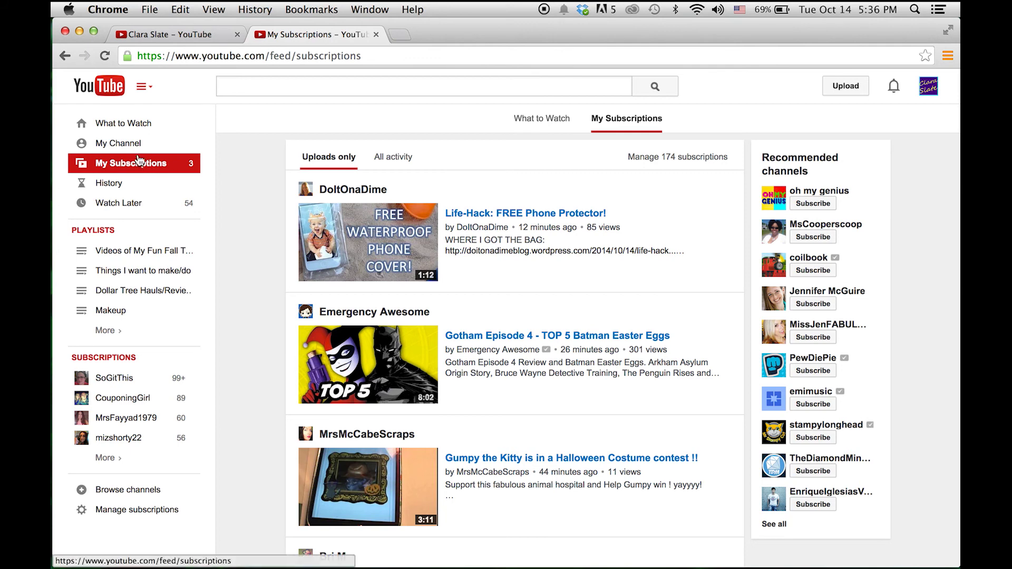
{"action": "left_click", "coordinate": [127, 167]}
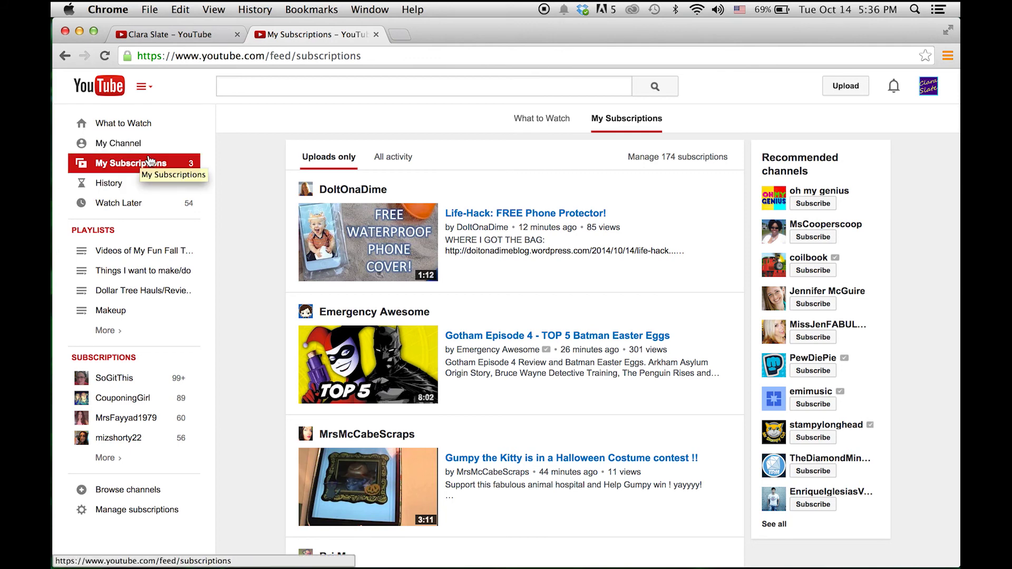
{"action": "left_click", "coordinate": [127, 147]}
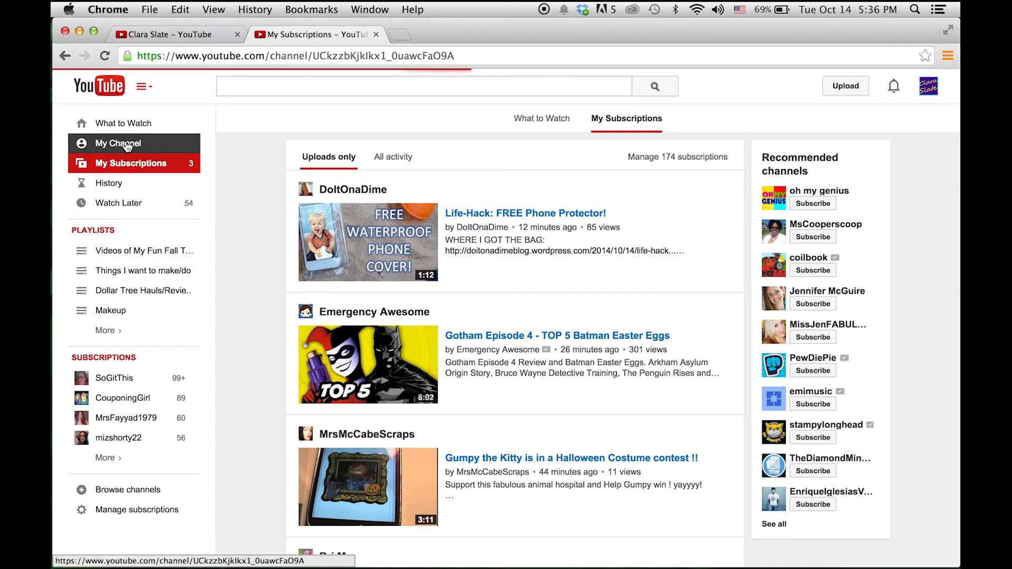